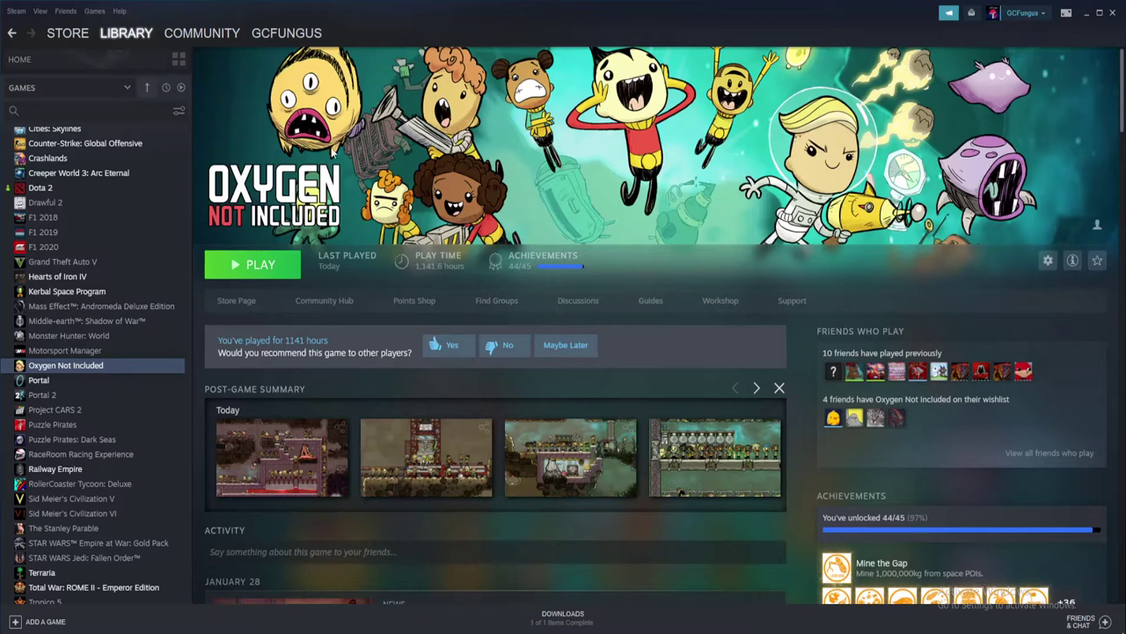
- Browse the Oxygen Not Included Steam Workshop and briefly view the Your Files list
left_click(700, 308)
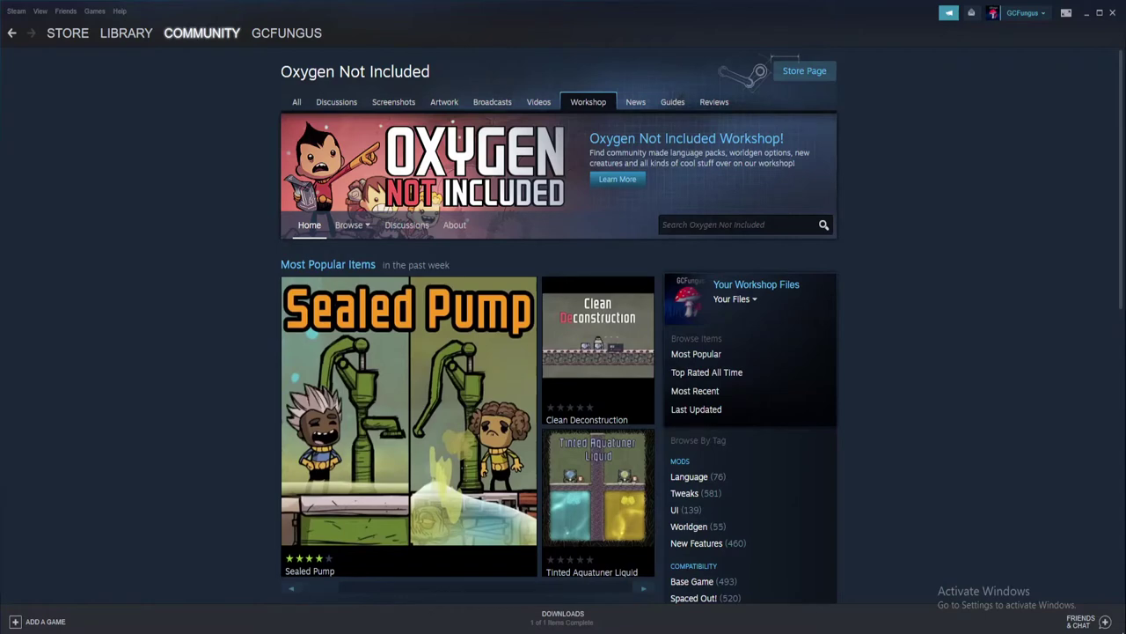
left_click(732, 299)
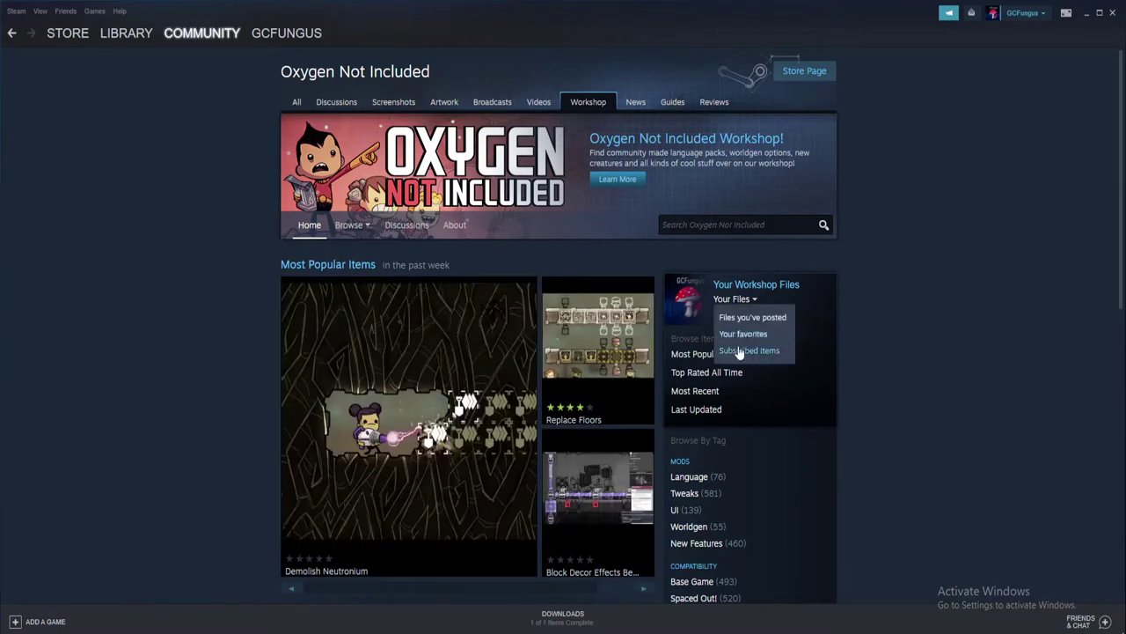
left_click(701, 363)
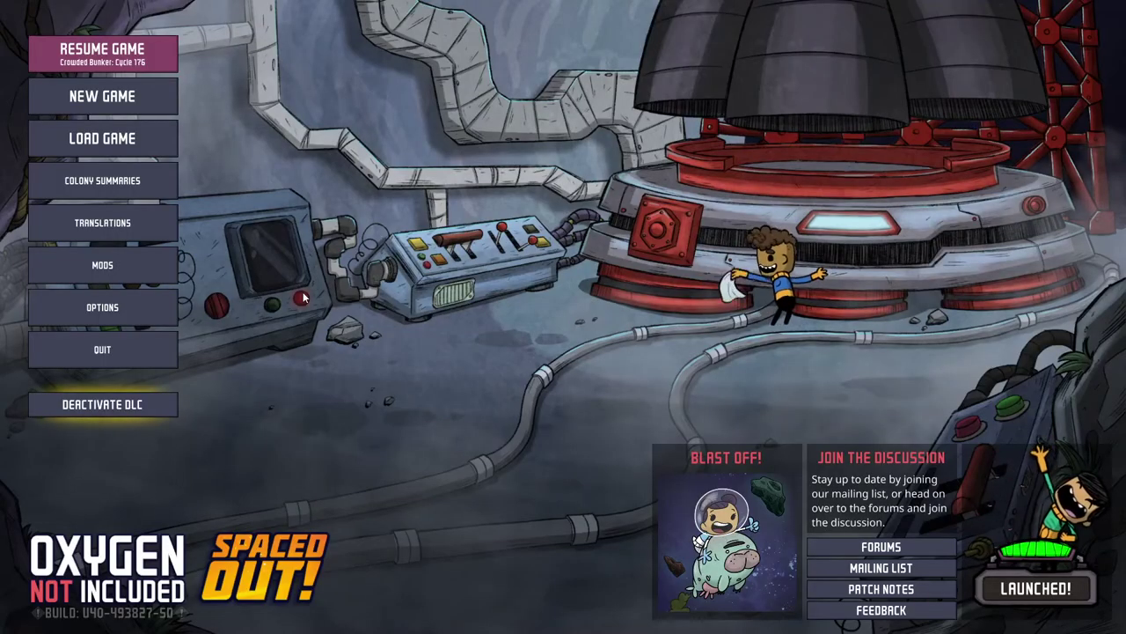
- Open the MODS screen to see Mod Updater (v2.4.0.0) among the installed mods
left_click(138, 277)
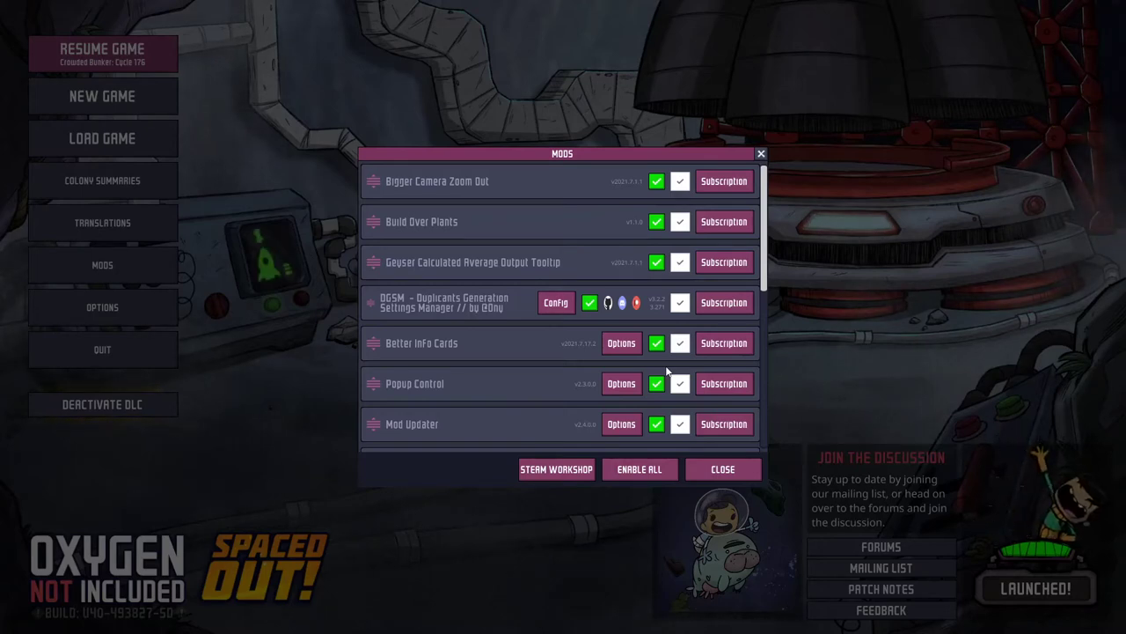
- Scroll down through the installed mods list
scroll(666, 370, "down", 5)
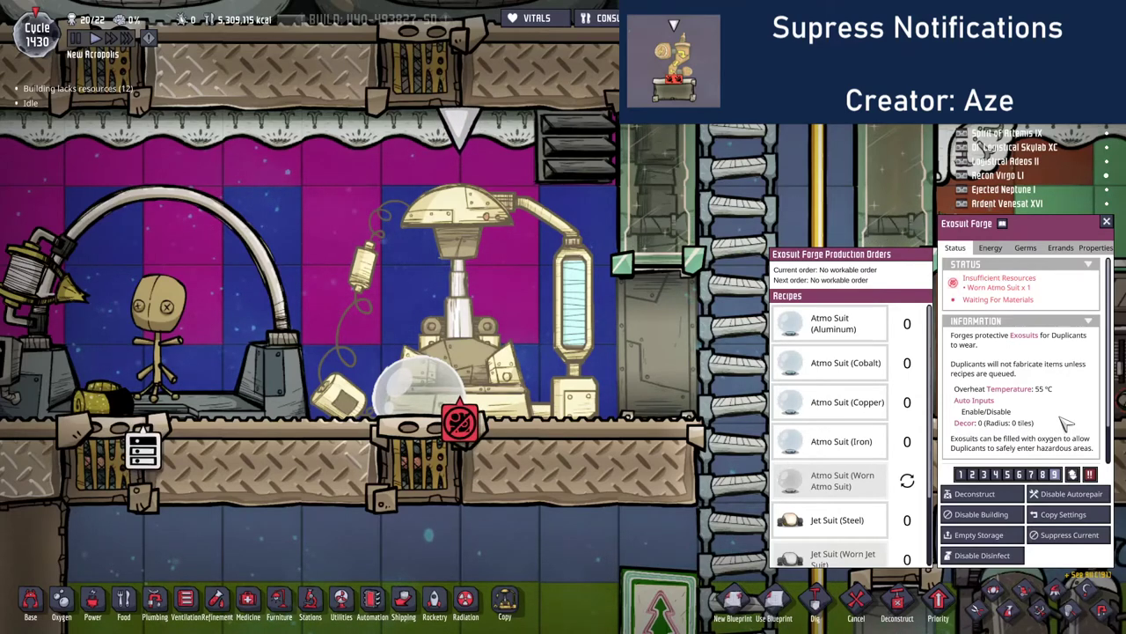
- Suppress the Exosuit Forge's current status notifications
left_click(1062, 536)
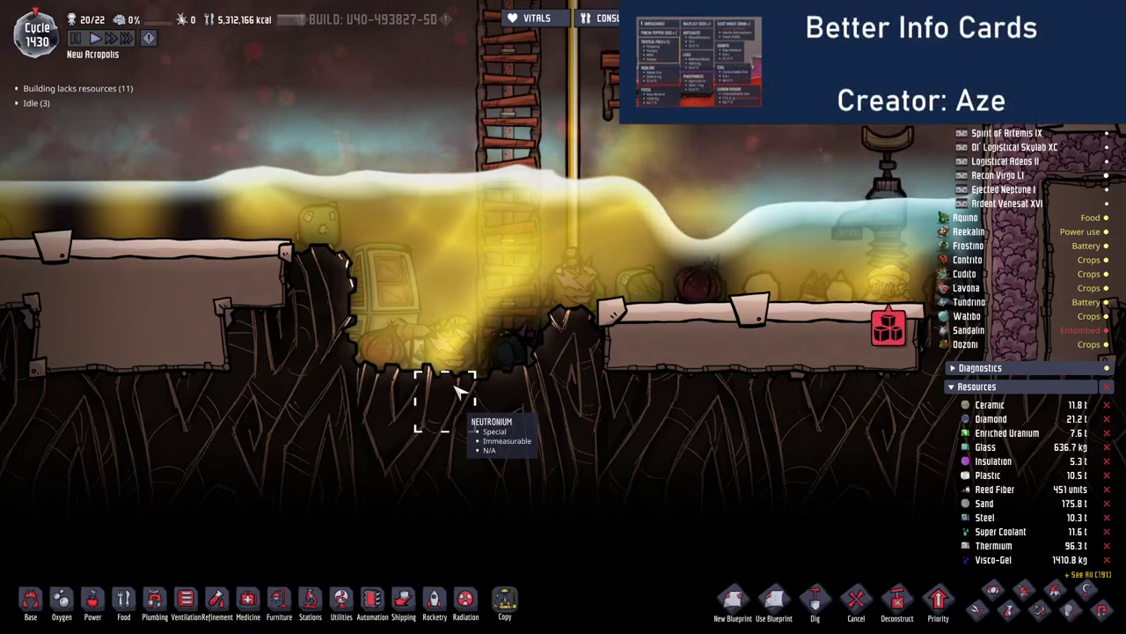
mouse_move(457, 359)
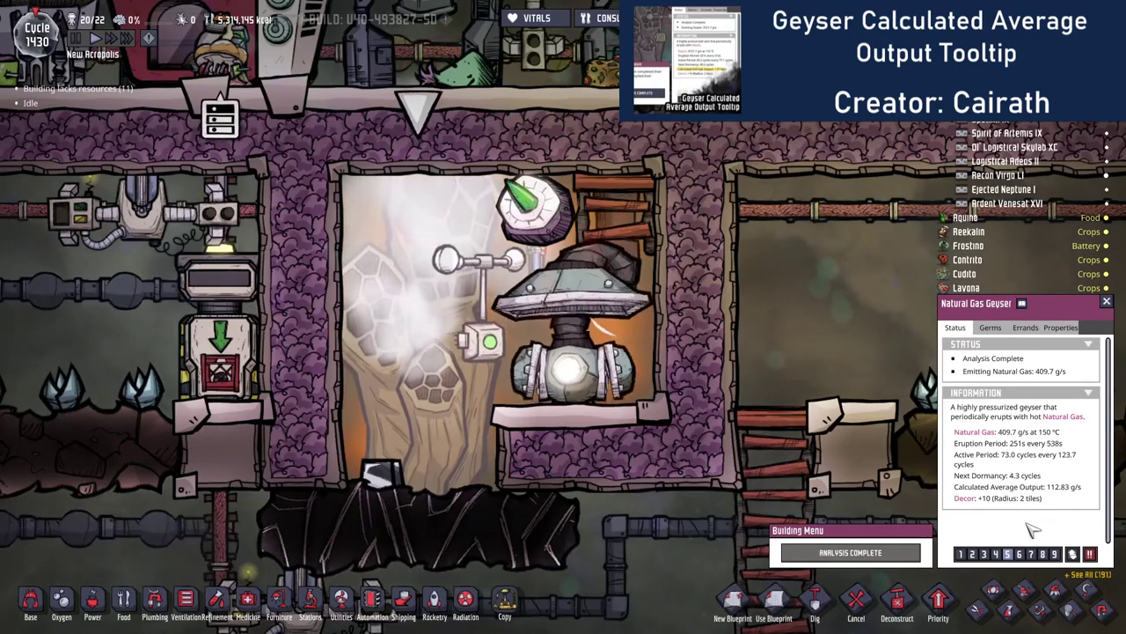
mouse_move(1070, 488)
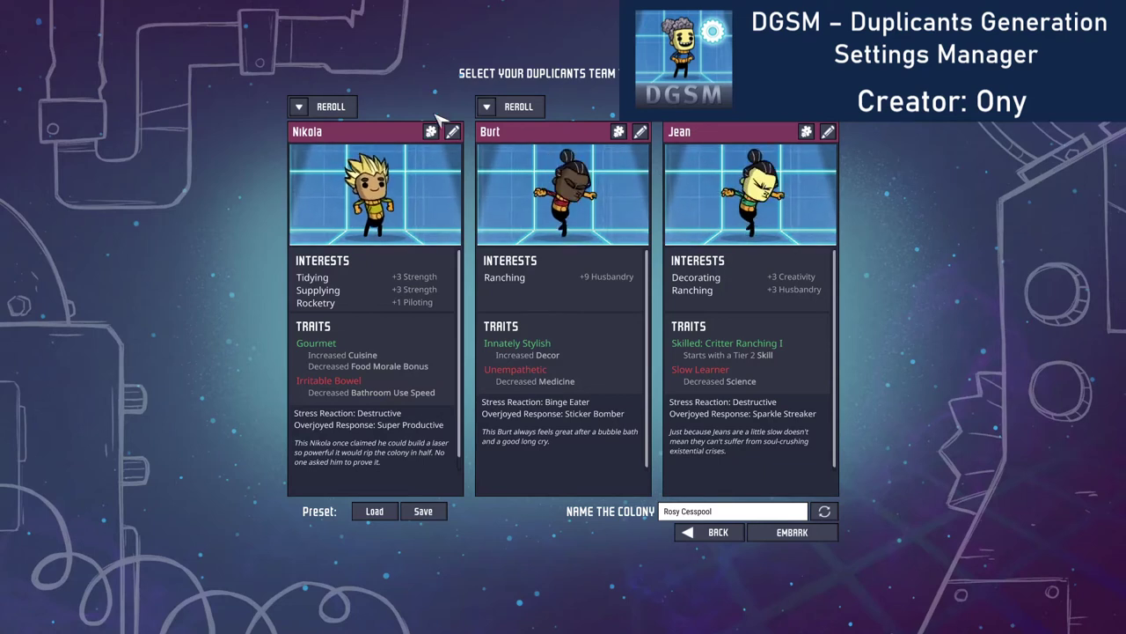
- In the first duplicant's custom settings, swap the Gourmet positive trait for Caregiver
left_click(431, 132)
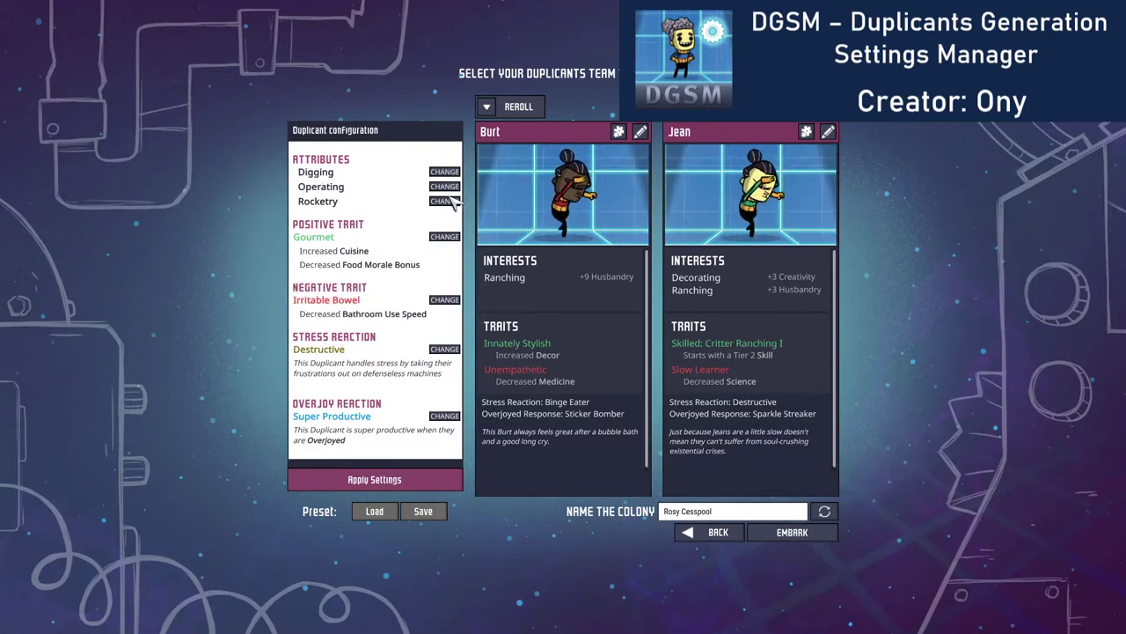
left_click(444, 238)
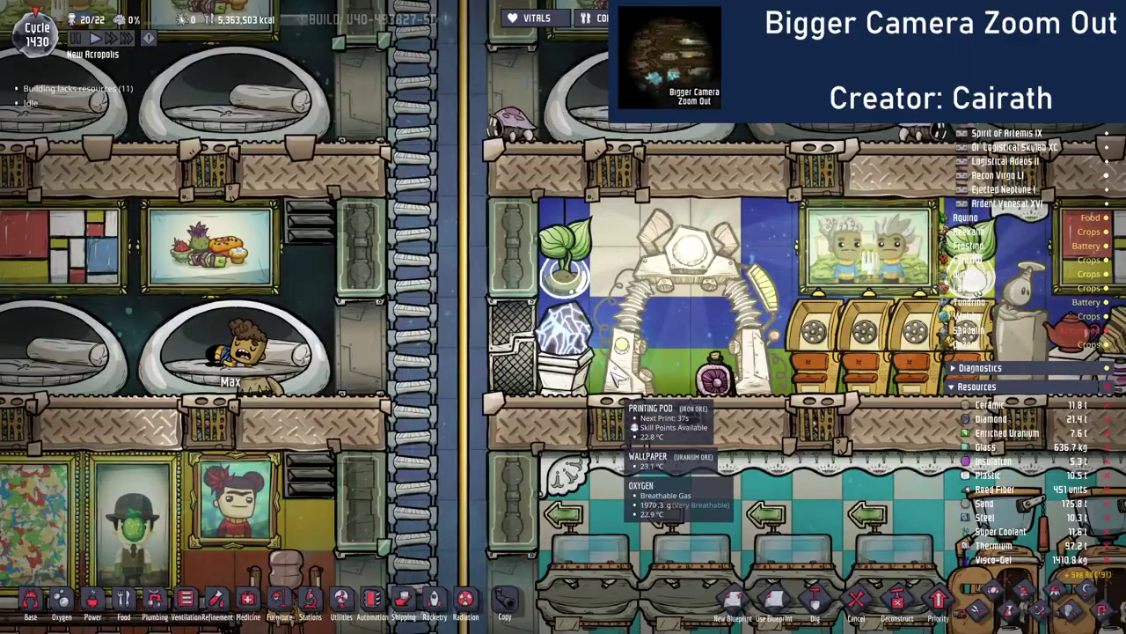
- Queue a tall ladder column upward over the planter tiles and plants
scroll(621, 377, "up", 1)
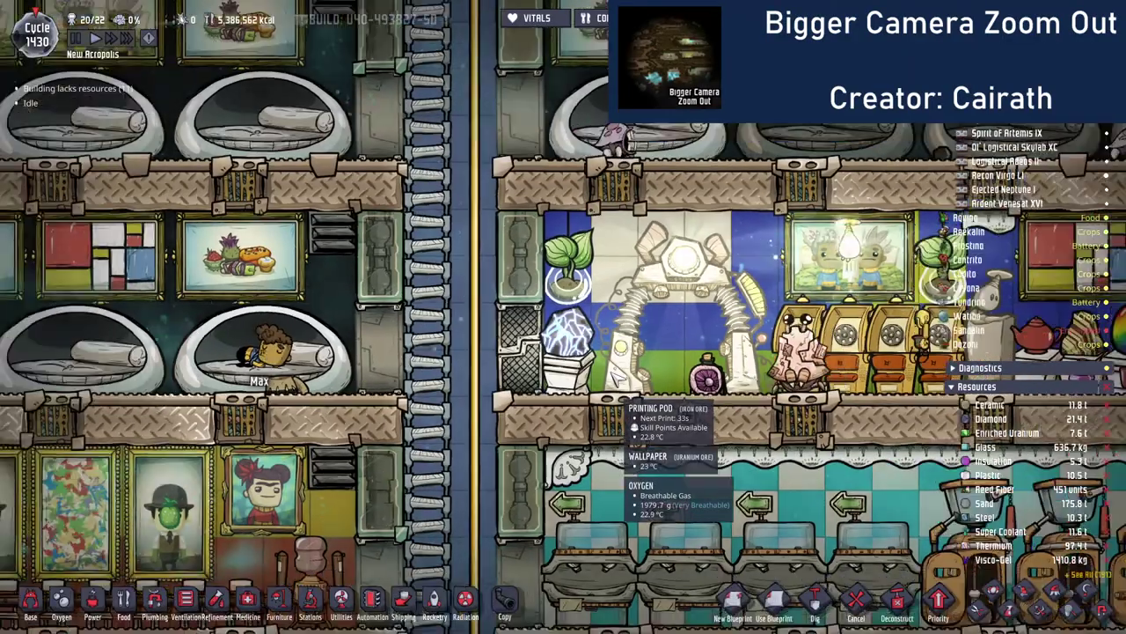
scroll(616, 374, "down", 10)
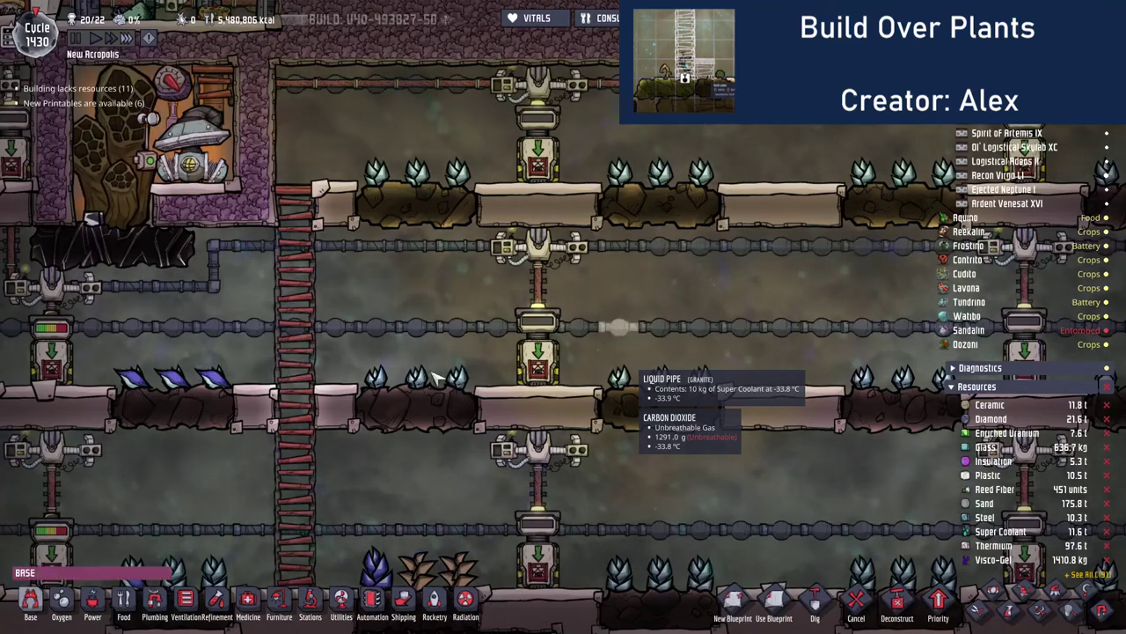
key("1")
key("a")
left_click_drag(618, 391, 618, 298)
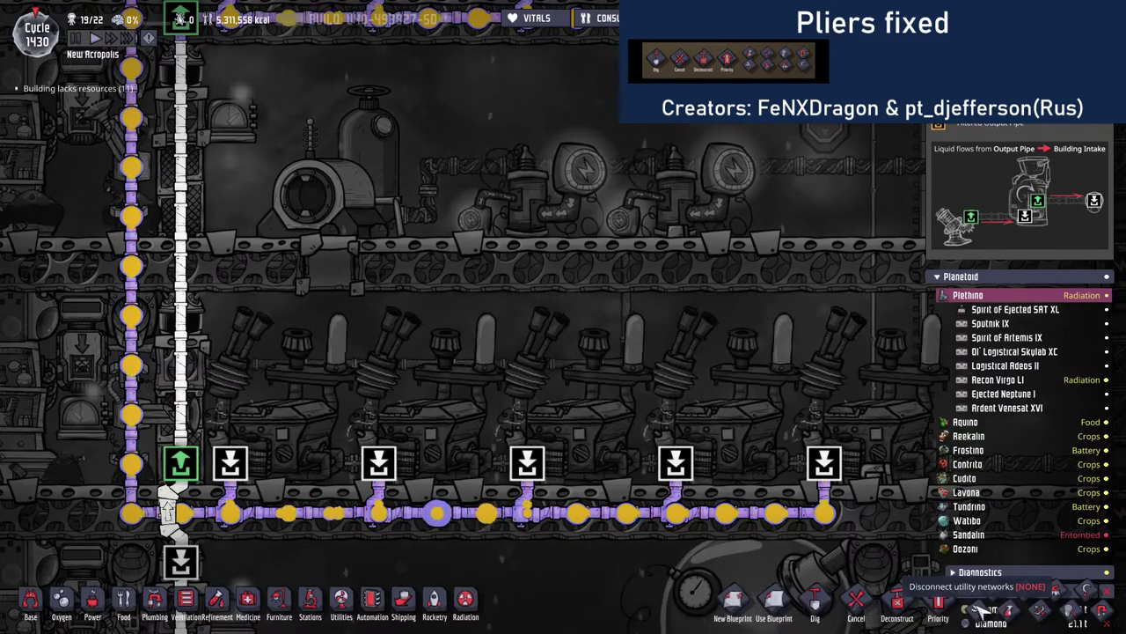
- Disconnect the liquid pipe joint between two machine inlets with the Pliers tool
left_click(980, 609)
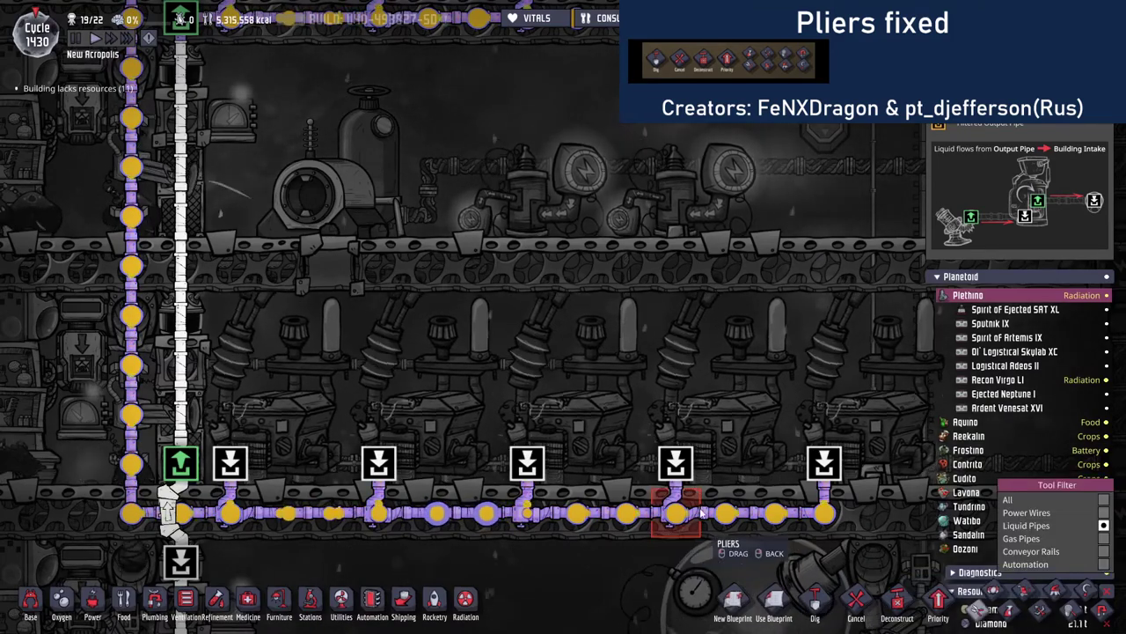
left_click_drag(701, 513, 723, 514)
right_click(721, 515)
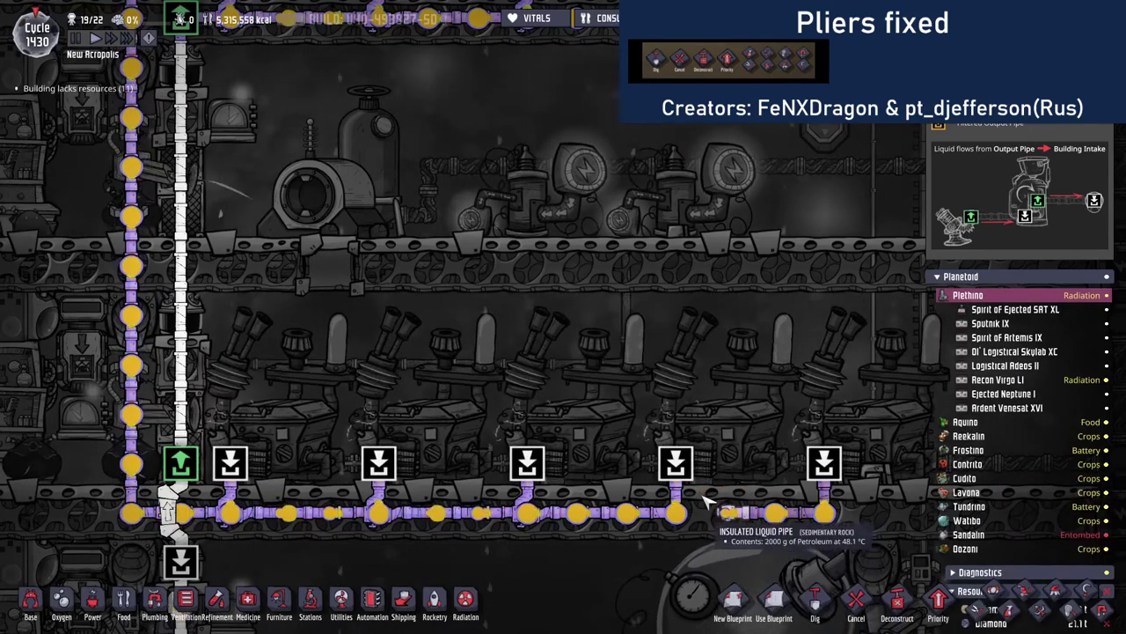
- Inspect the insulated liquid pipe's details
left_click(704, 503)
key("b")
right_click(723, 506)
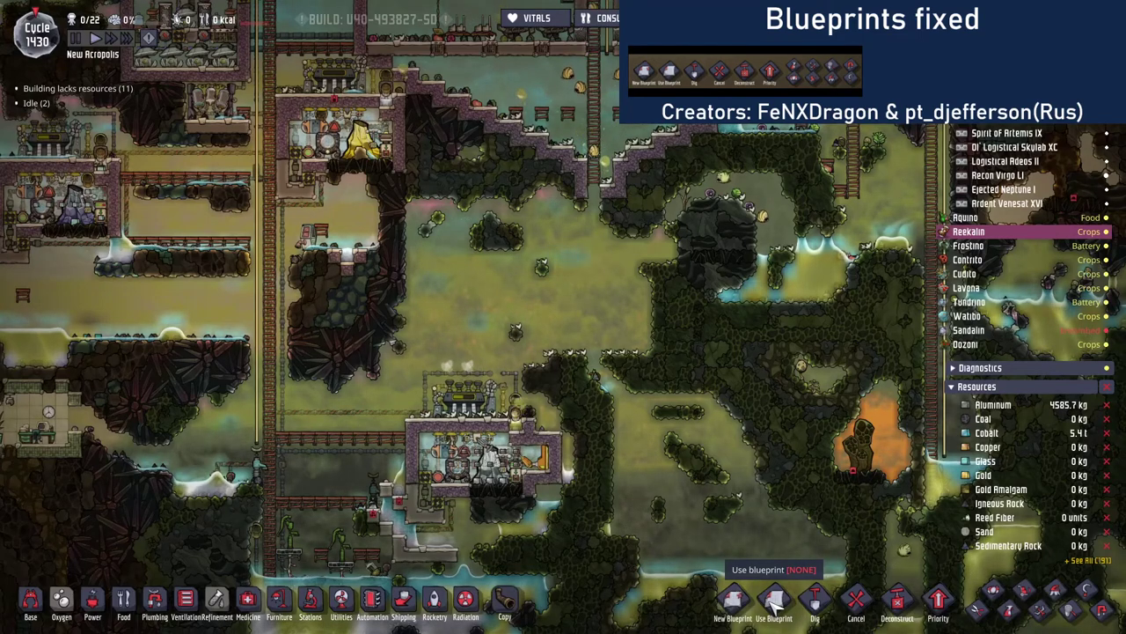
- Browse saved blueprints, including Double heat exchanger and Metal Volcano, without placing one
left_click(775, 601)
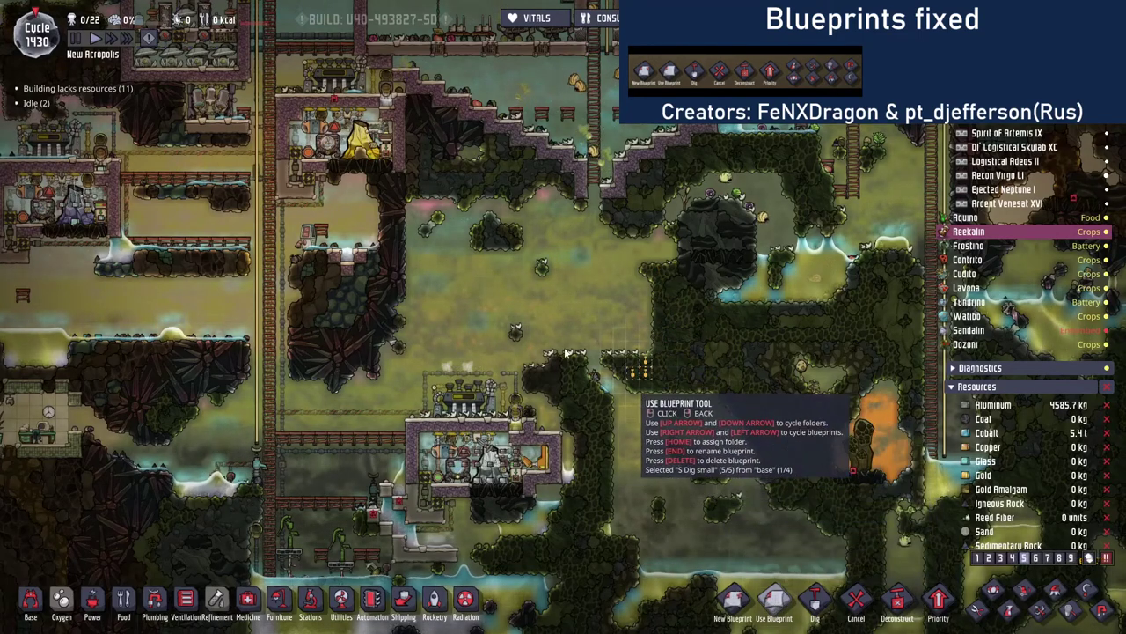
key("Down")
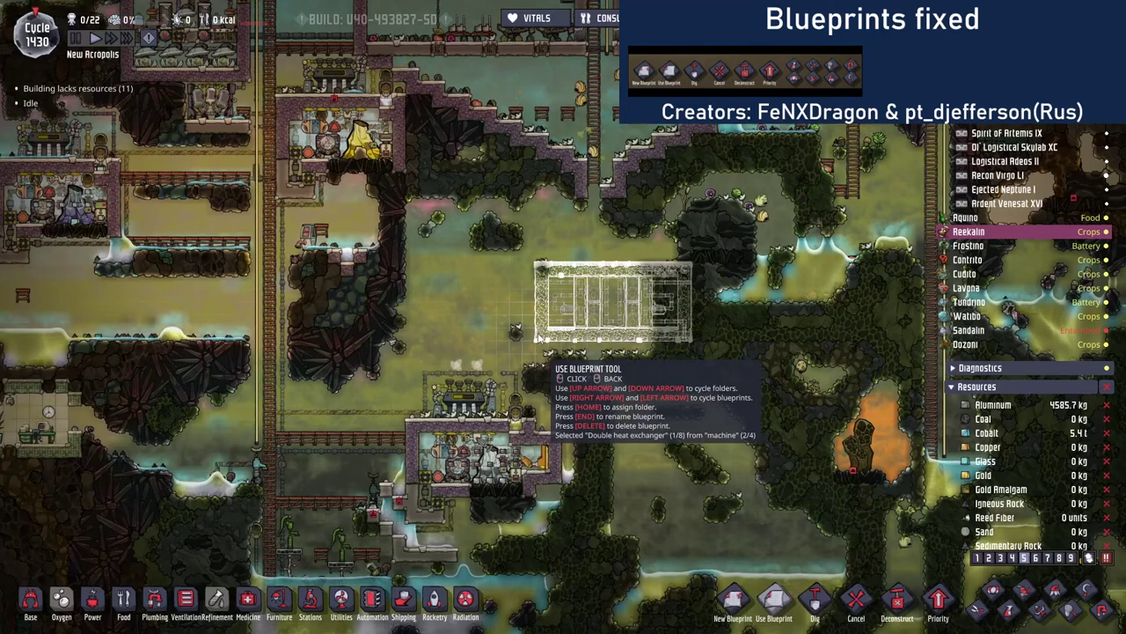
key("Right")
key("Right")
key("Right")
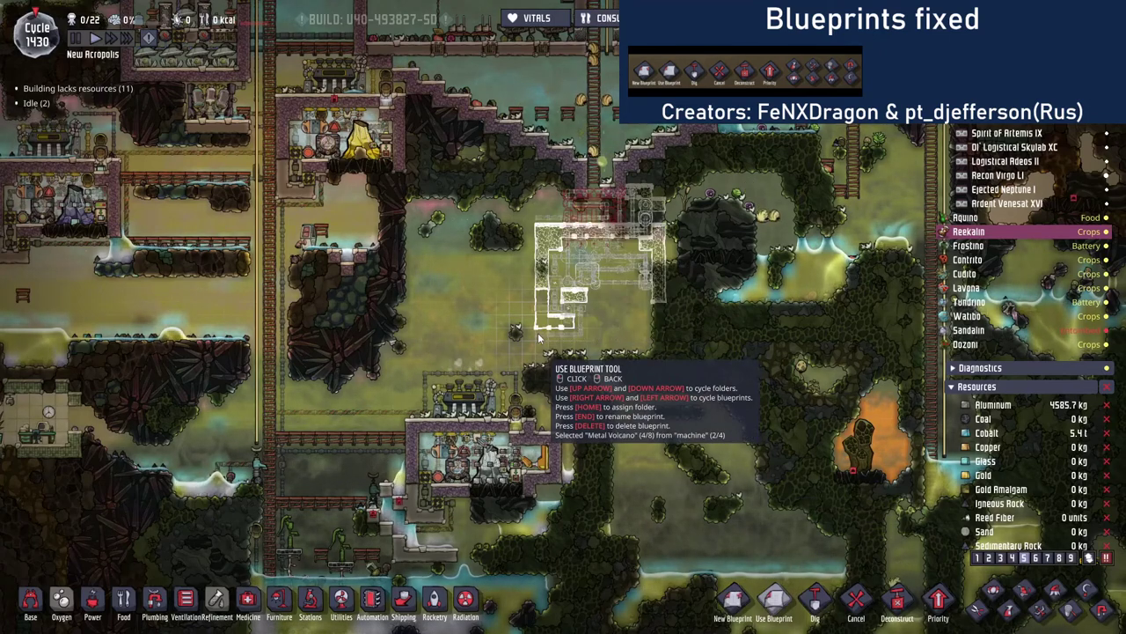
key("Right")
right_click(537, 332)
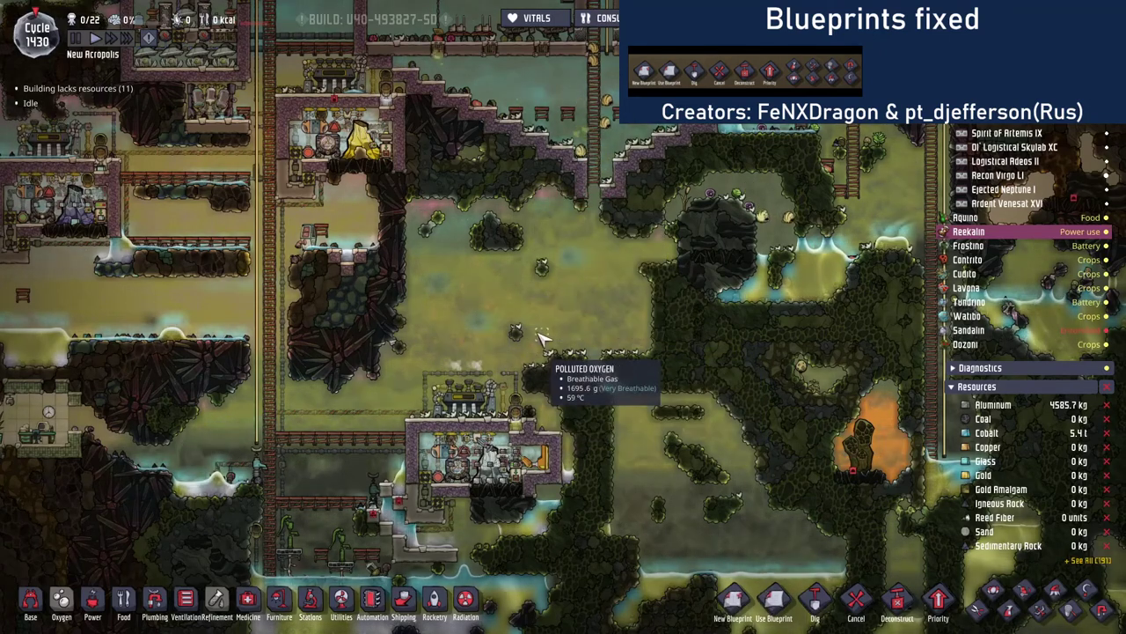
- Snapshot the machine building and place the copy in the open cavern above
left_click(992, 591)
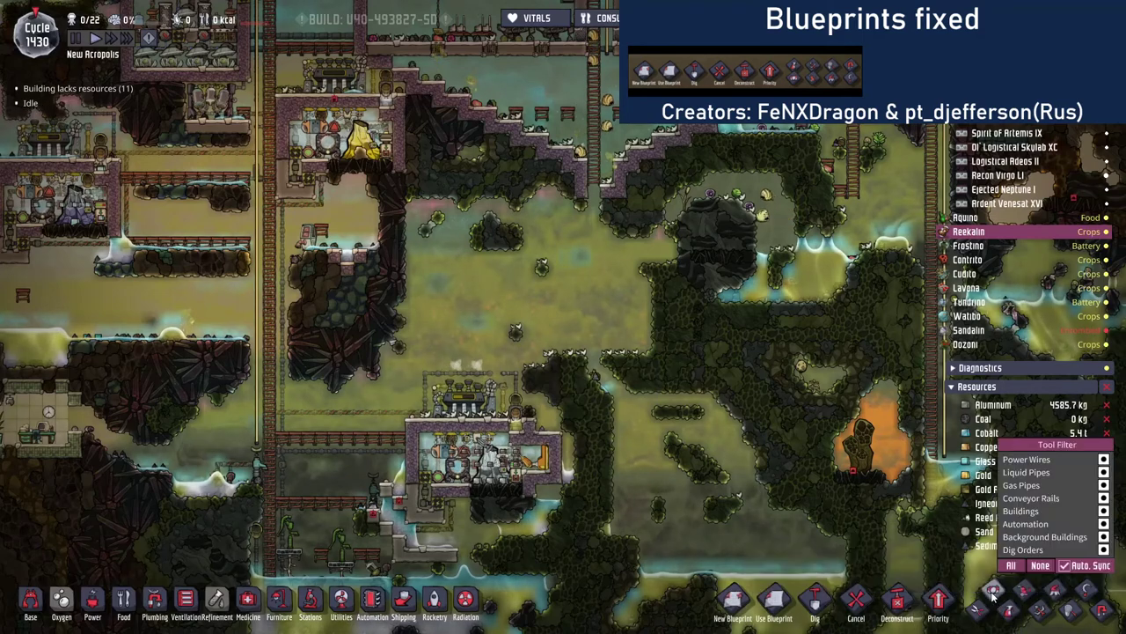
left_click_drag(585, 391, 417, 492)
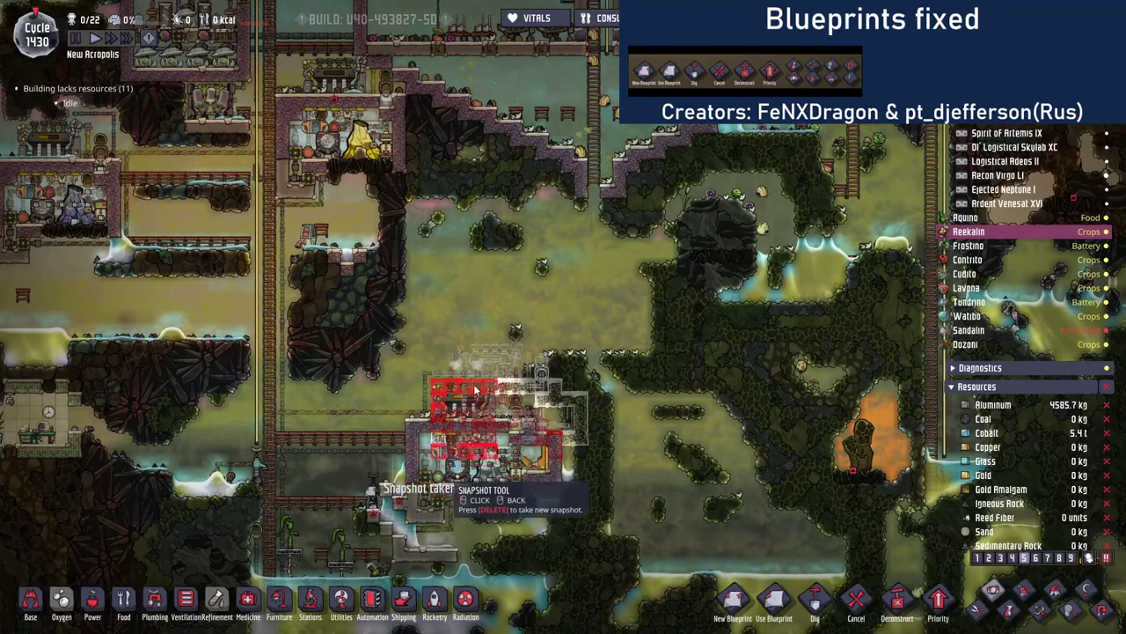
left_click(493, 326)
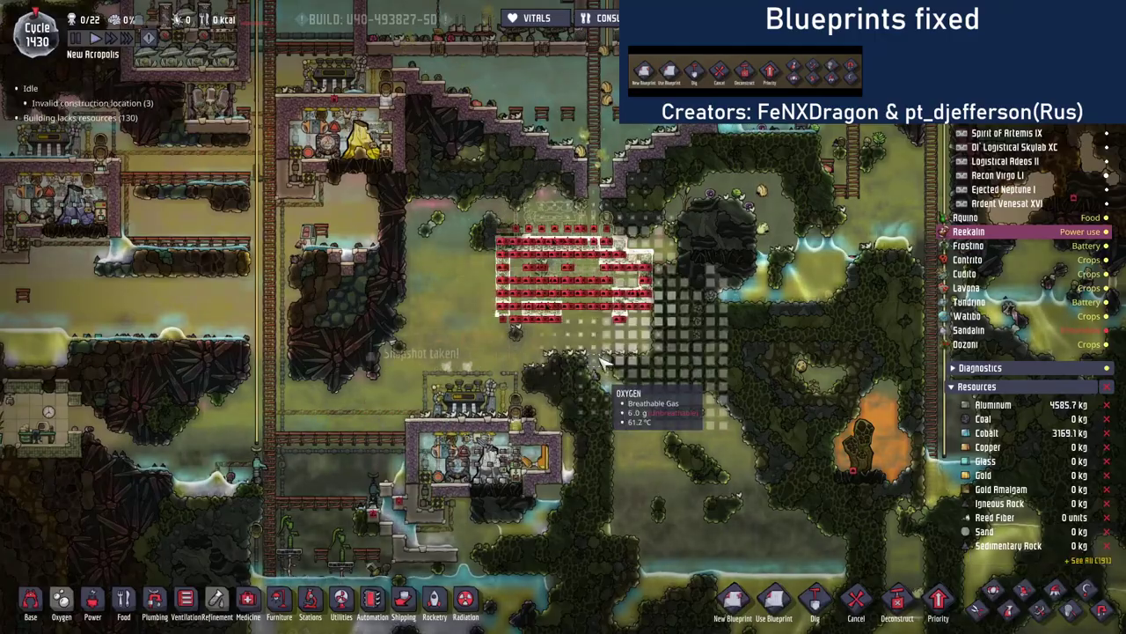
scroll(570, 299, "up", 3)
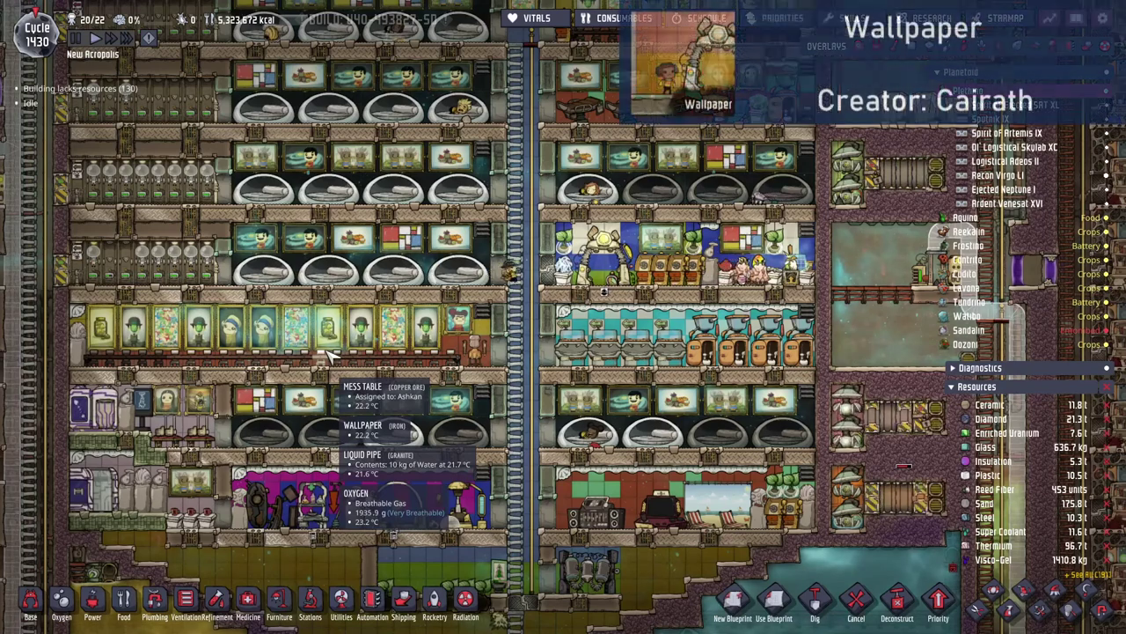
key("9")
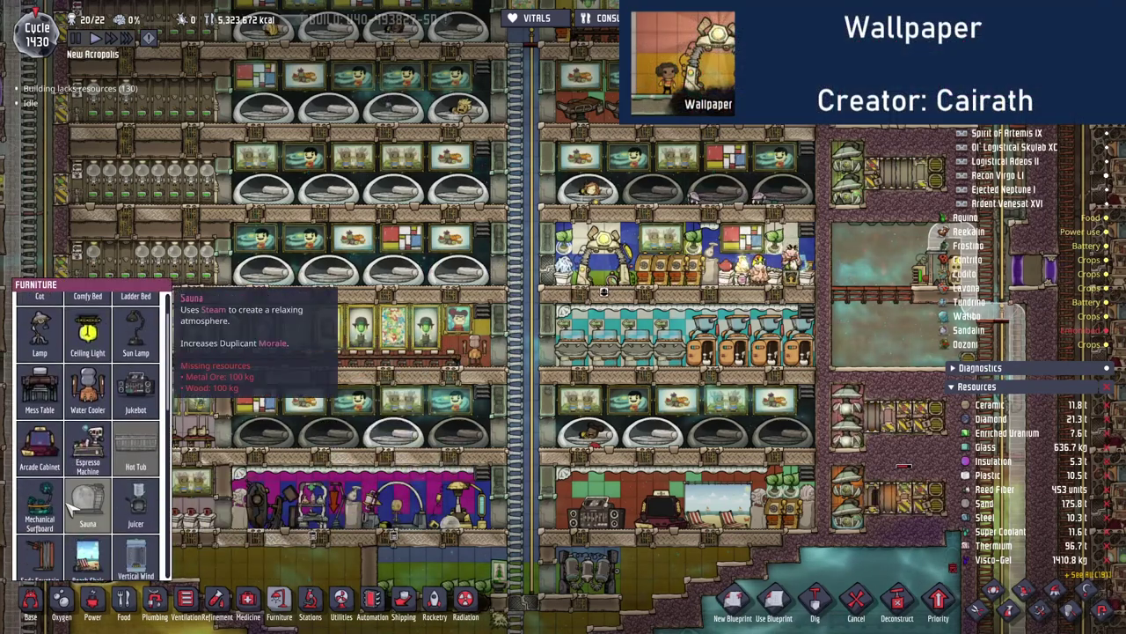
scroll(70, 511, "down", 10)
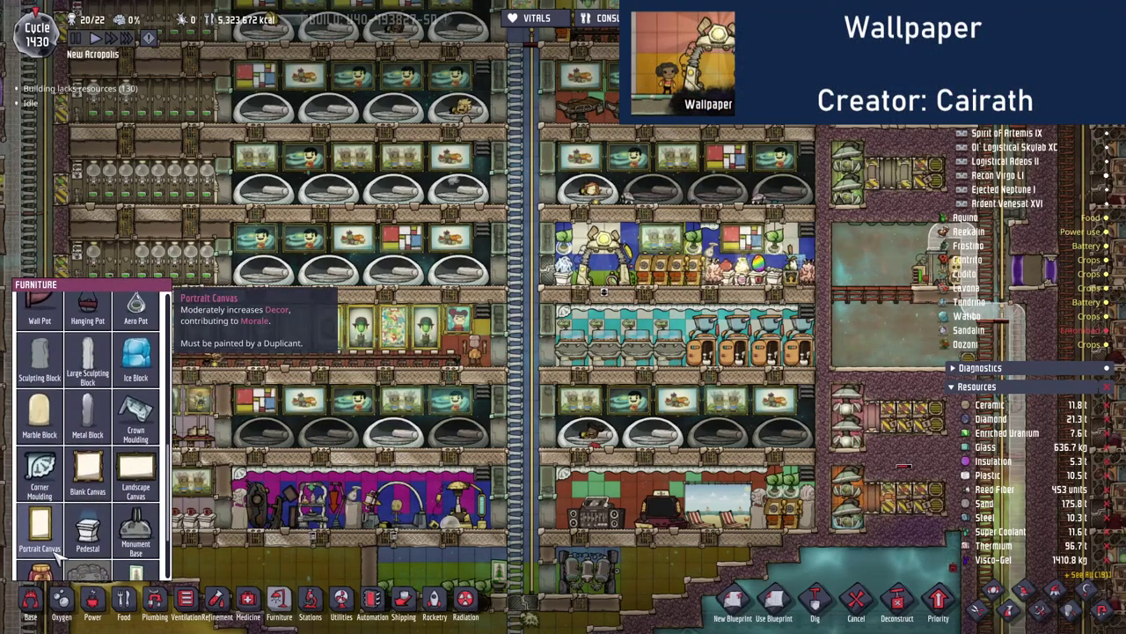
left_click(53, 553)
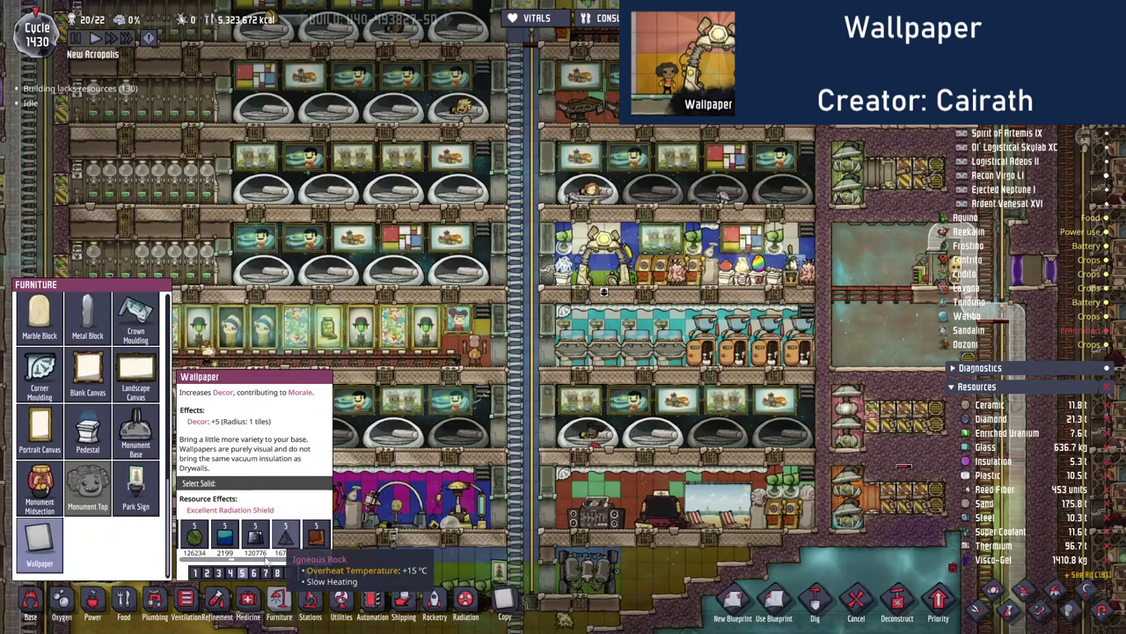
right_click(480, 396)
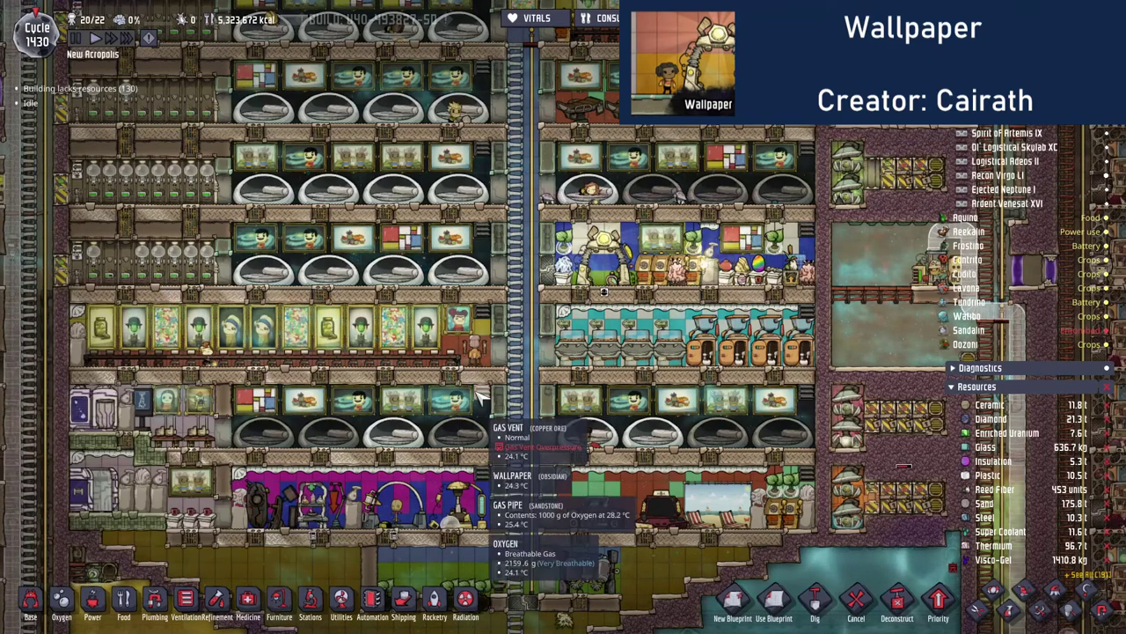